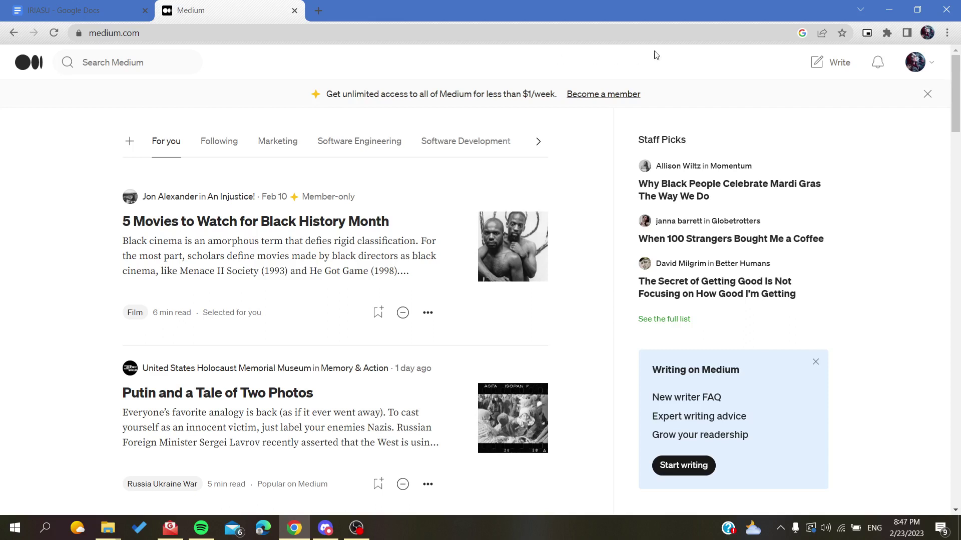
- Start a new story titled 'How to add featured images'
click(824, 66)
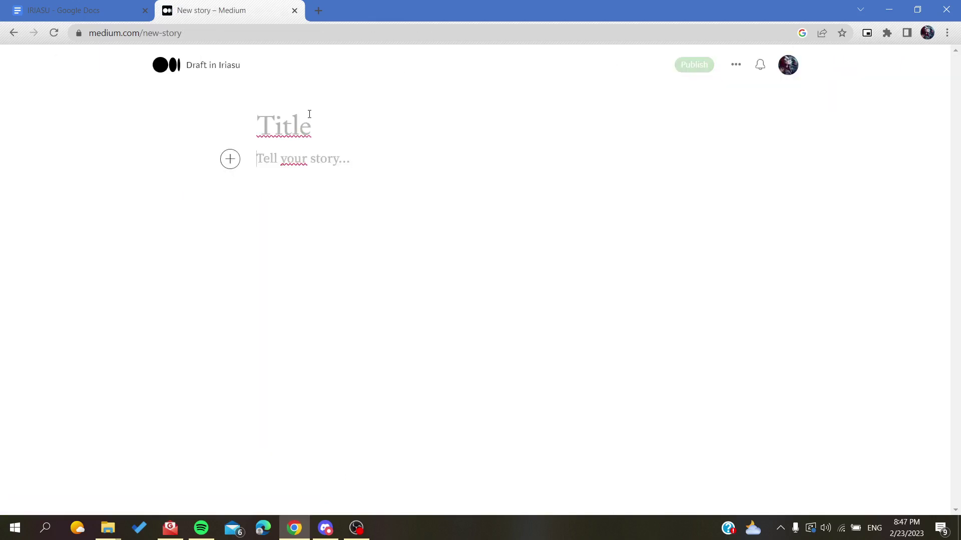
click(309, 114)
text(Ho)
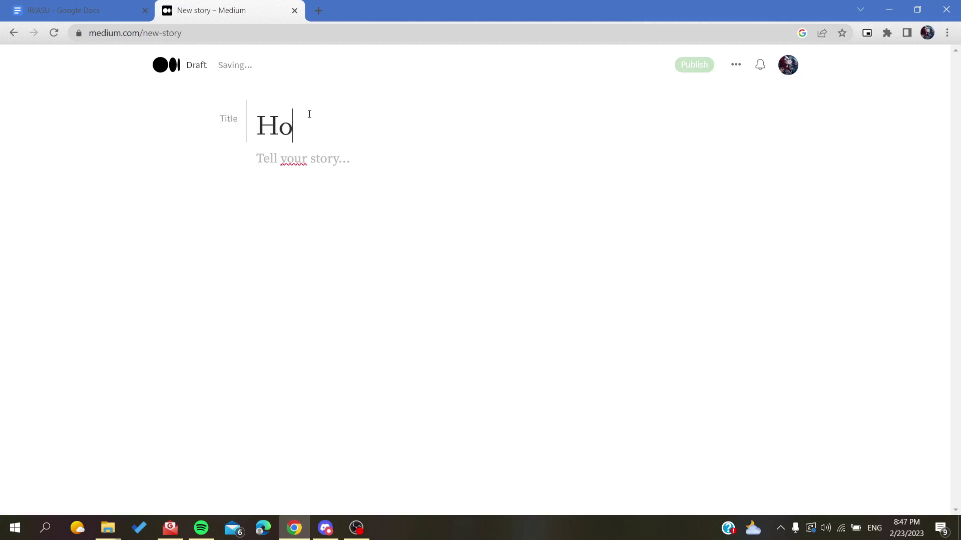
text(w ad)
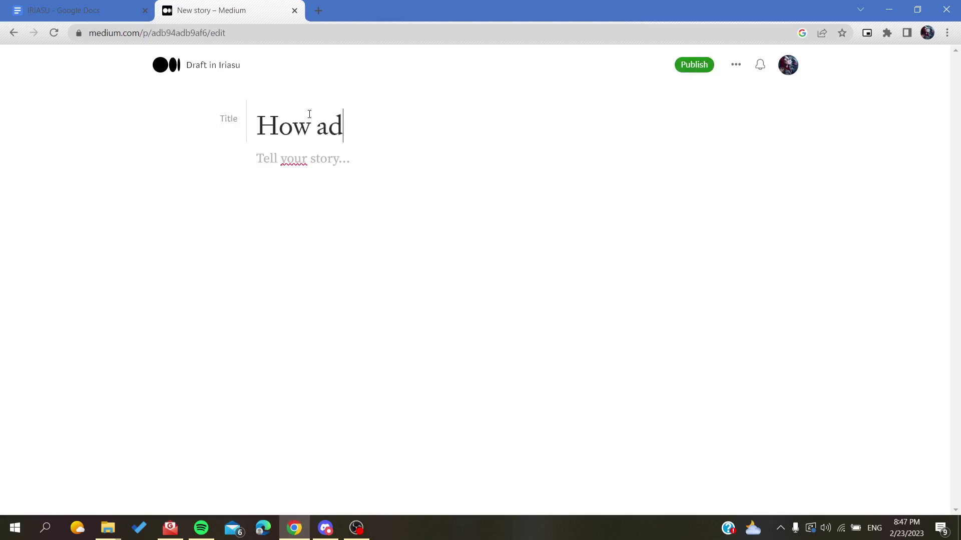
key(BackSpace)
key(BackSpace)
text(to add )
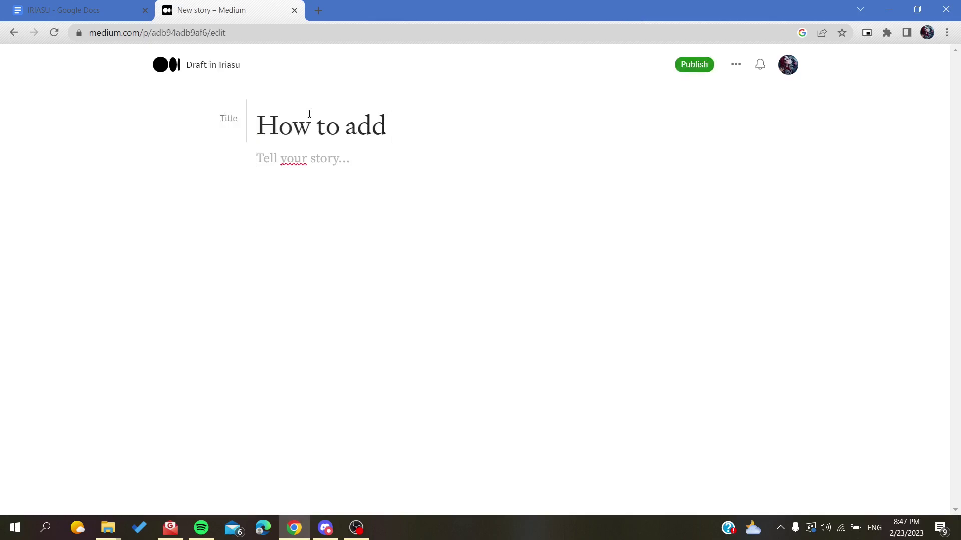
text(featured )
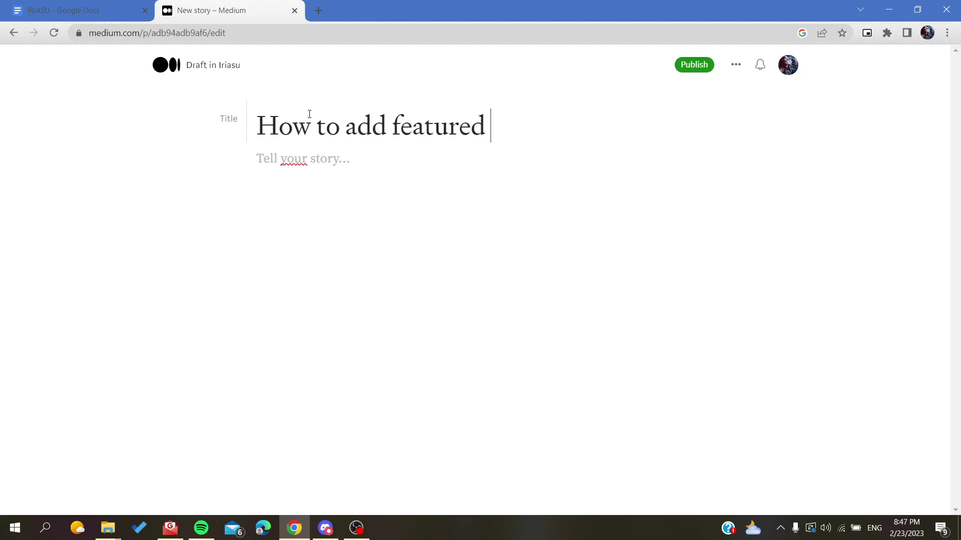
text(images)
key(Return)
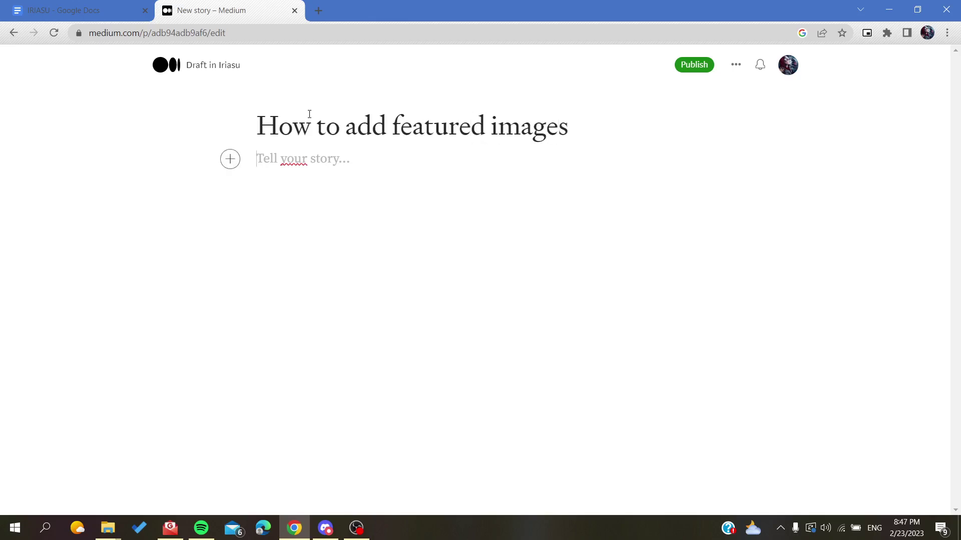
text(ste)
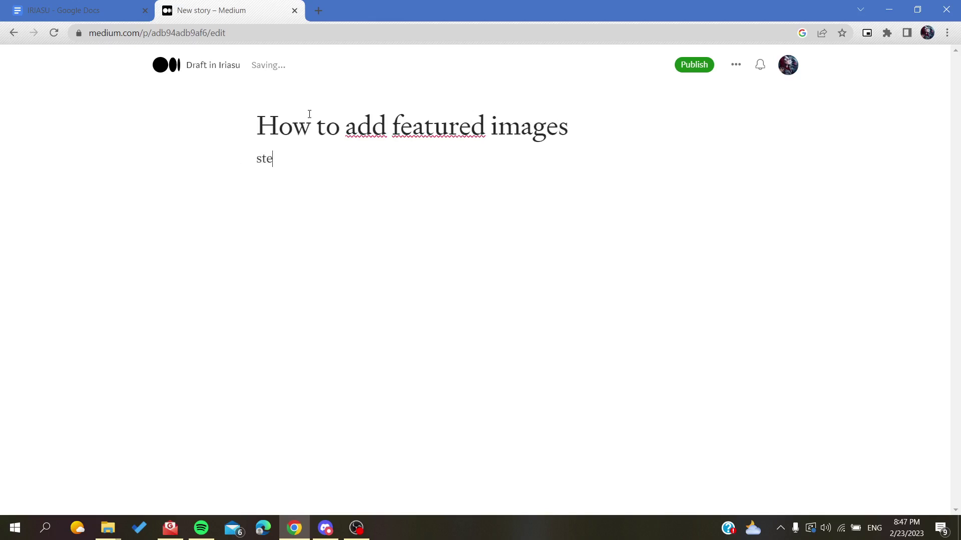
text(p)
- Write the first body line 'step 1 :' with a fresh line below it
key(BackSpace)
text(p 1 )
text(:)
key(Return)
key(Return)
key(Return)
key(BackSpace)
key(BackSpace)
key(BackSpace)
key(Return)
- Insert the autumn tree landscape picture below 'step 1 :'
click(230, 197)
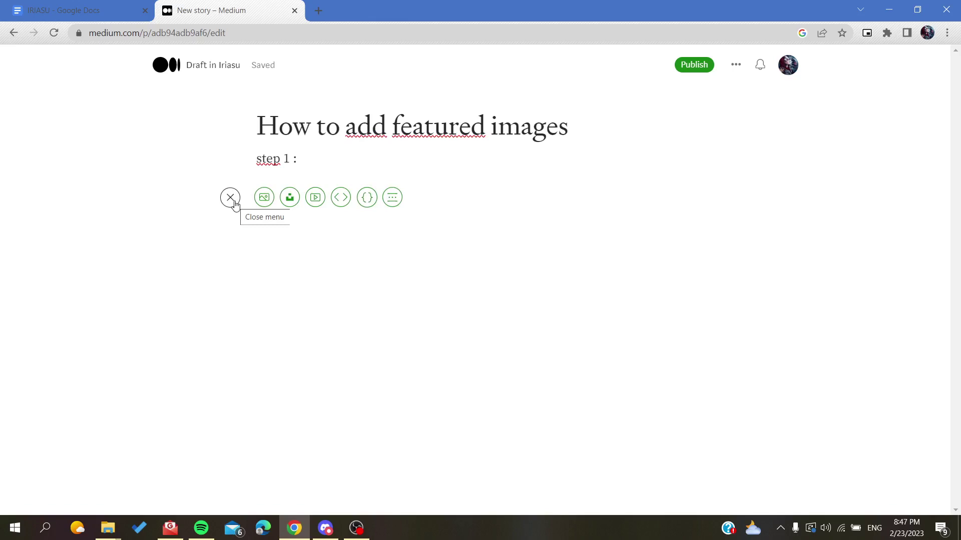
click(263, 198)
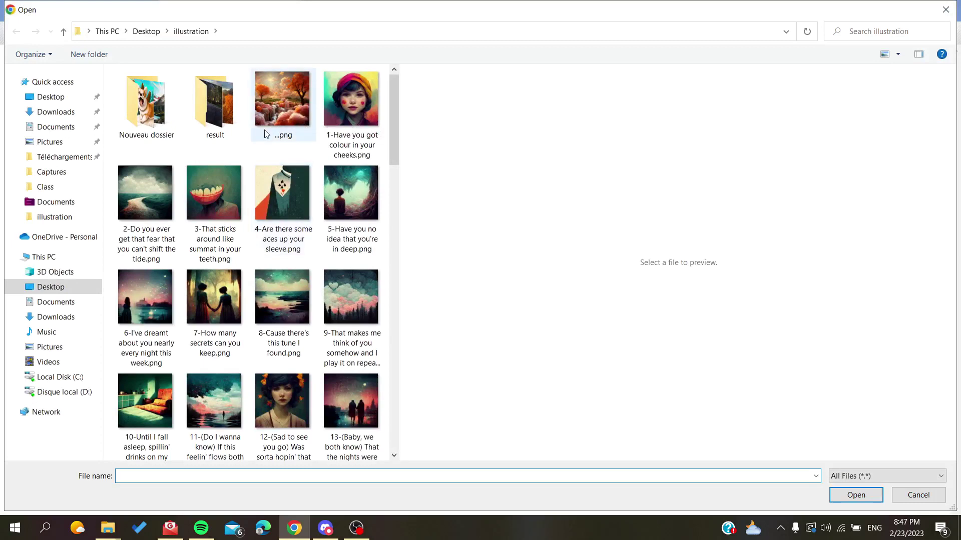
double_click(274, 107)
scroll(500, 217, down, 1)
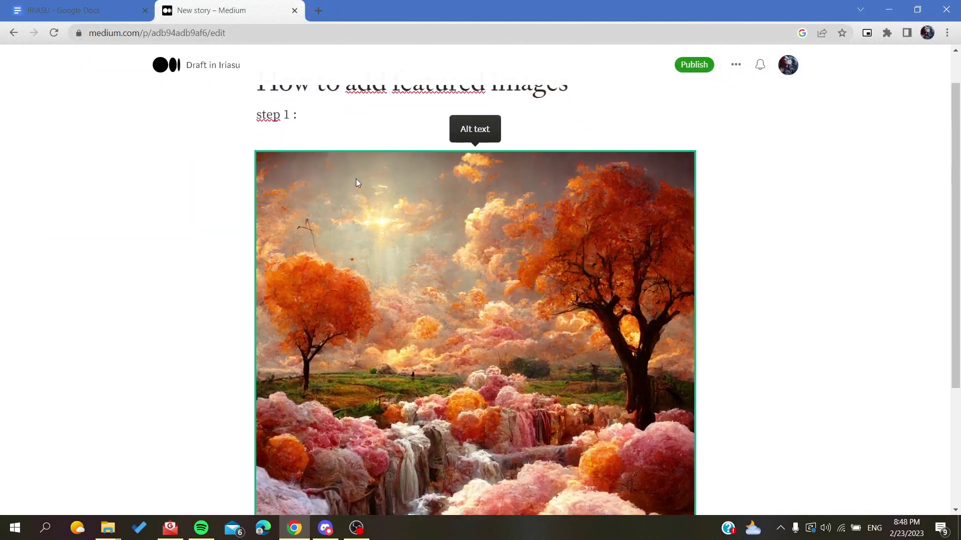
scroll(356, 178, down, 2)
scroll(356, 178, down, 1)
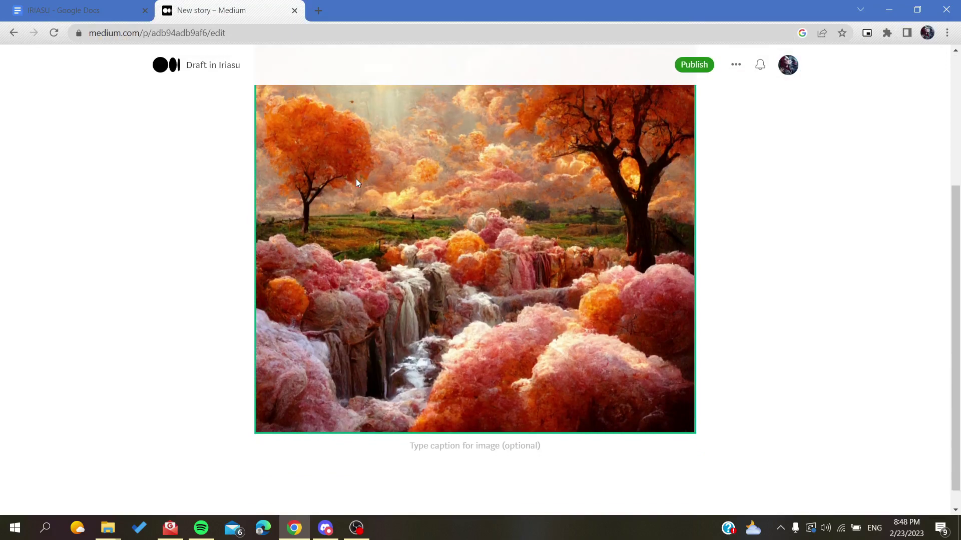
scroll(355, 179, up, 2)
scroll(356, 178, up, 1)
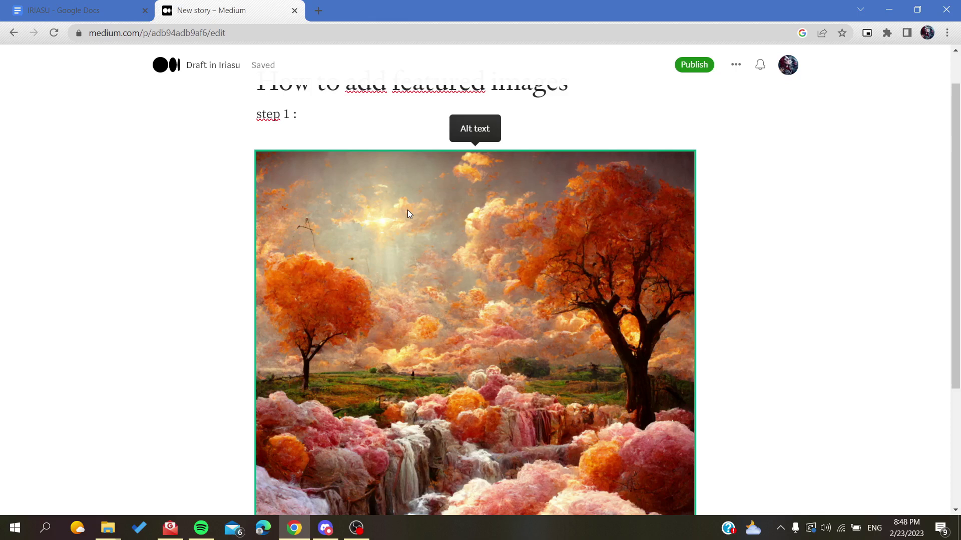
- Make the landscape the featured image with Shift+F and highlight the confirmation notice
key(shift+f)
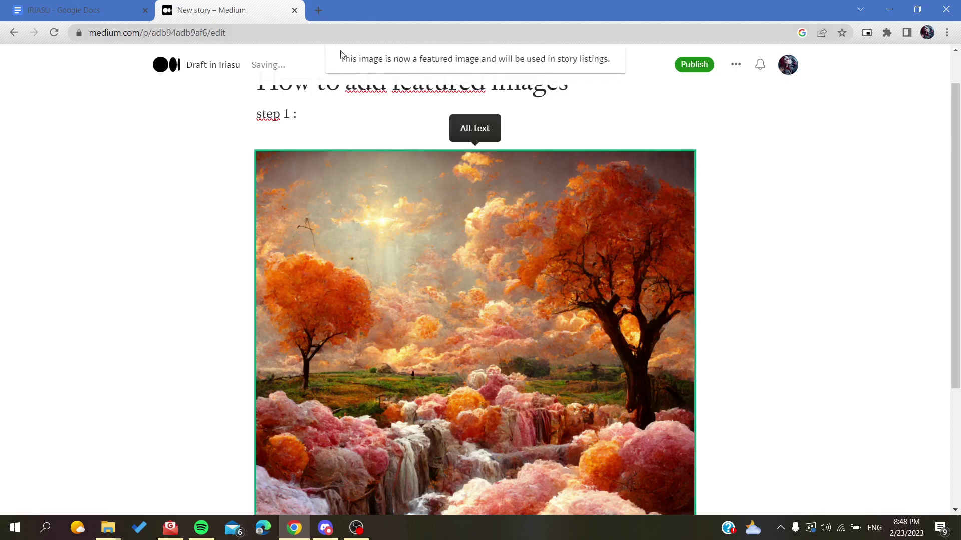
click(343, 54)
drag(342, 54, 591, 54)
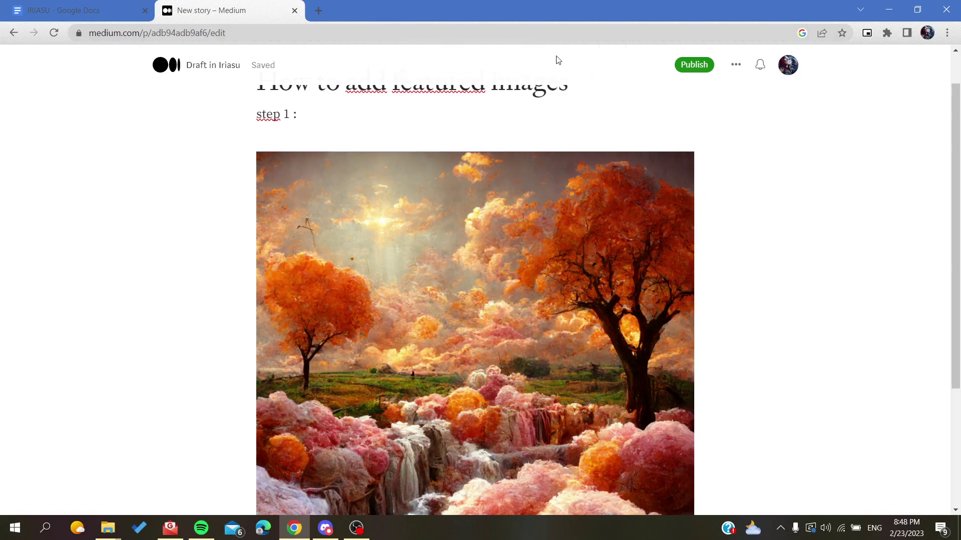
scroll(430, 112, up, 1)
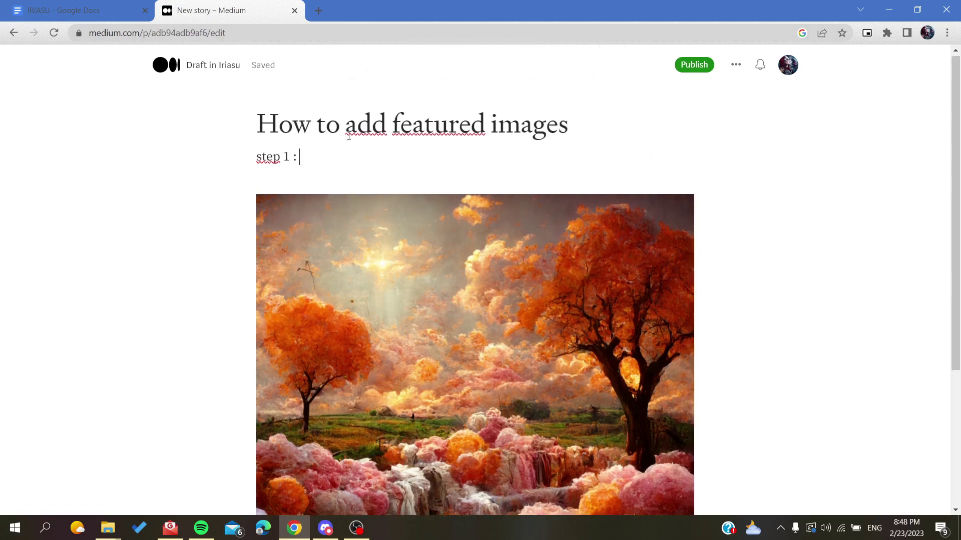
scroll(348, 135, down, 1)
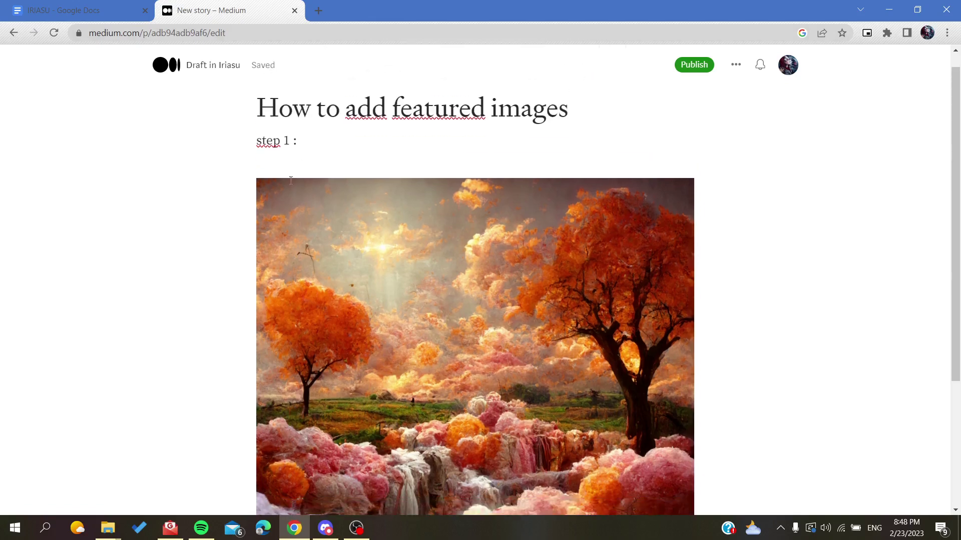
scroll(292, 180, down, 3)
- Insert the colourful headscarf portrait below the landscape and feature it with Shift+F
click(649, 289)
click(697, 305)
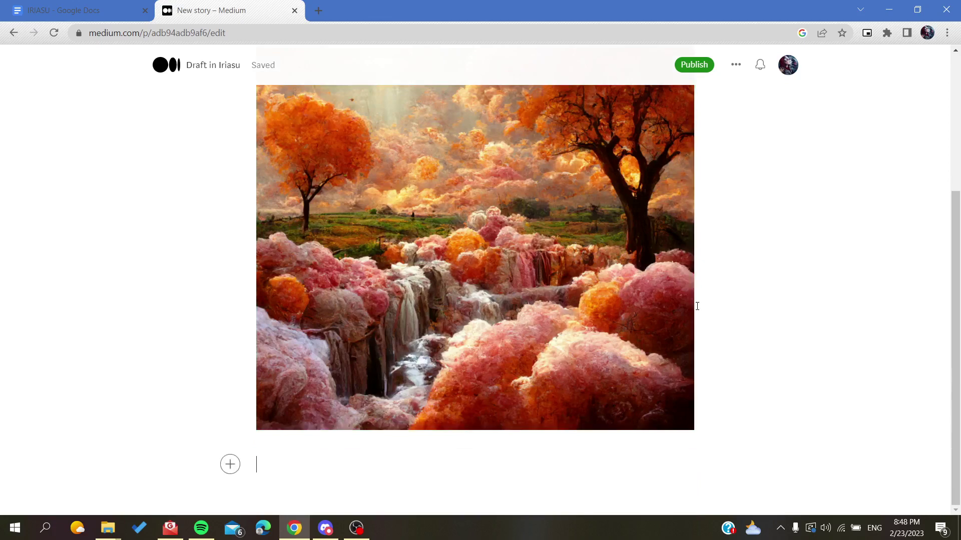
click(229, 464)
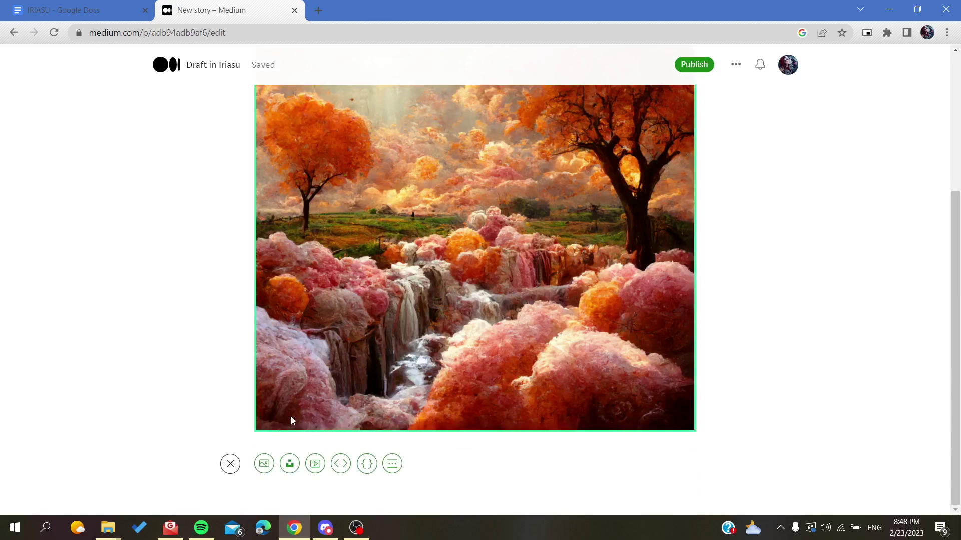
click(265, 464)
double_click(348, 135)
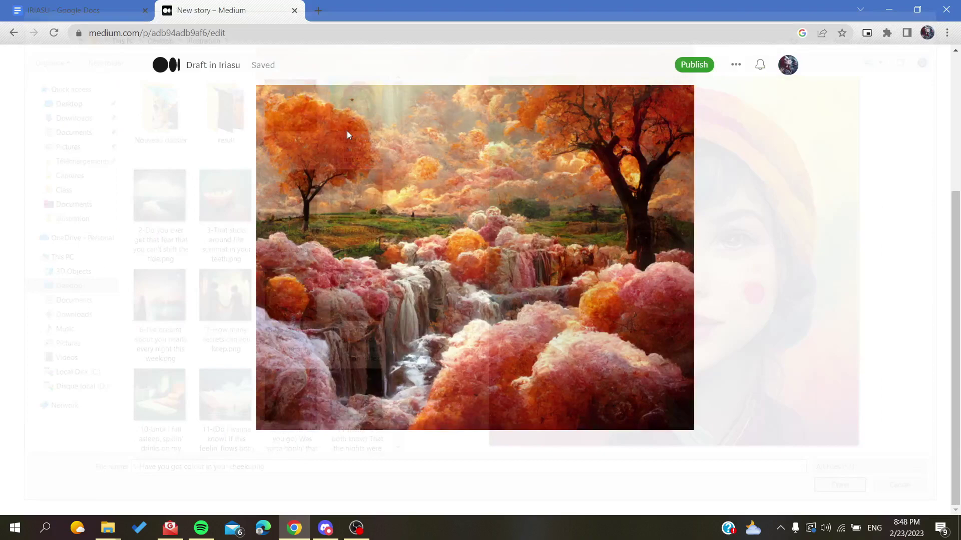
scroll(478, 244, up, 5)
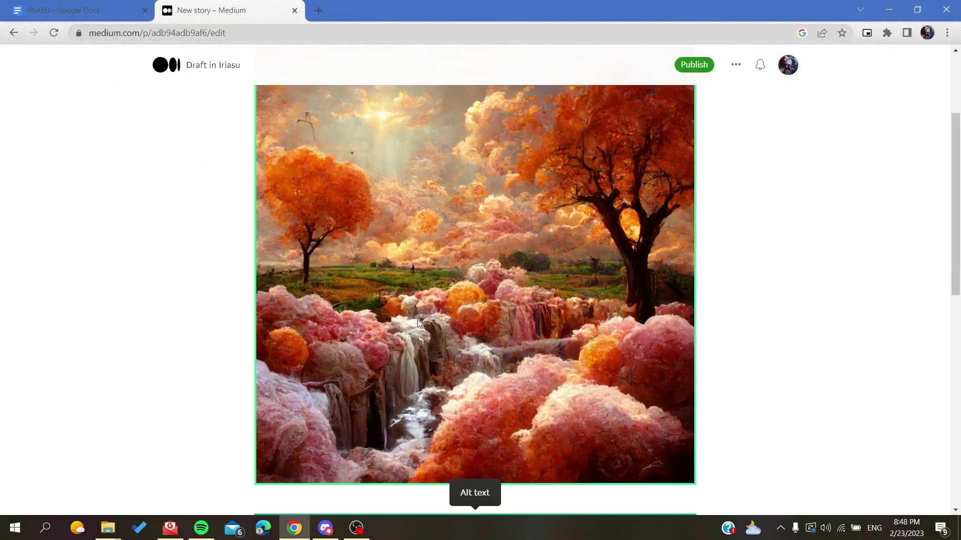
scroll(415, 320, down, 5)
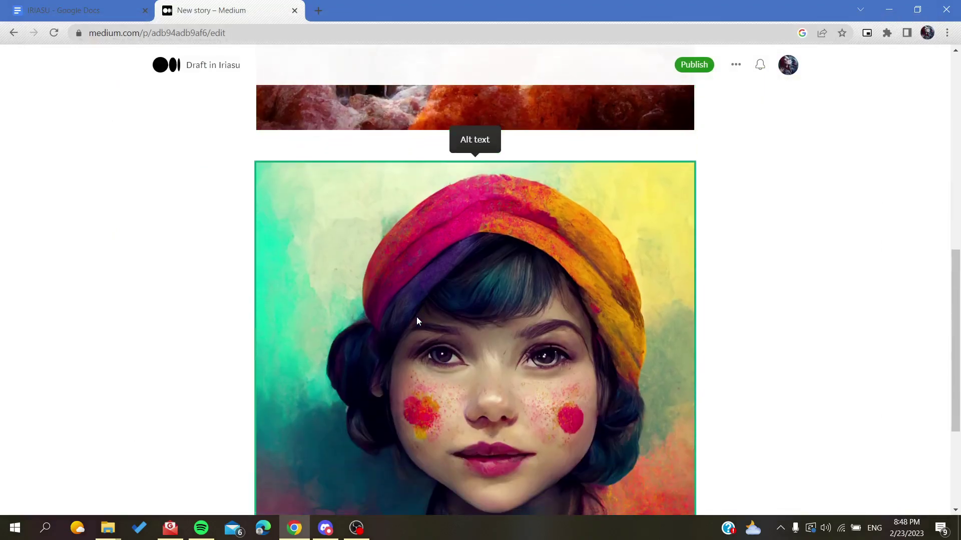
key(shift+f)
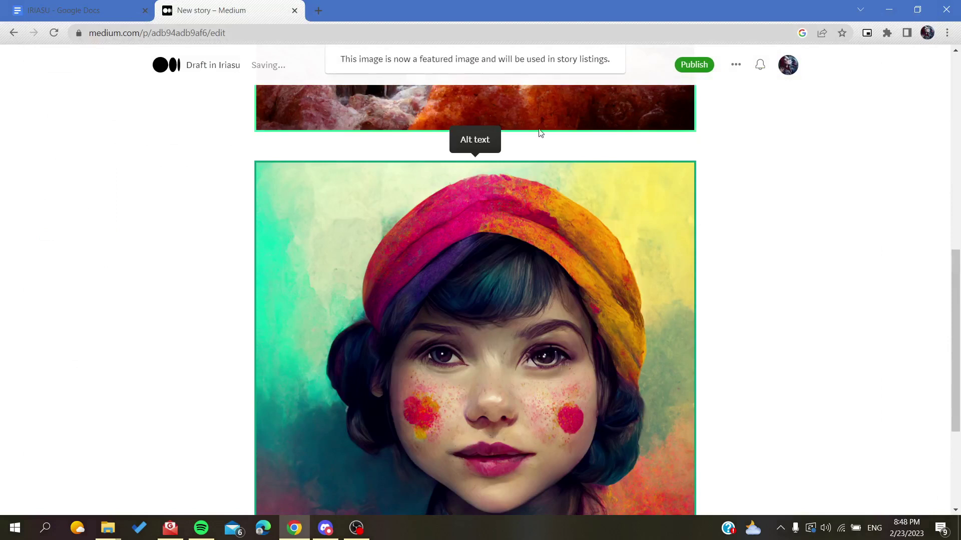
scroll(537, 248, up, 1)
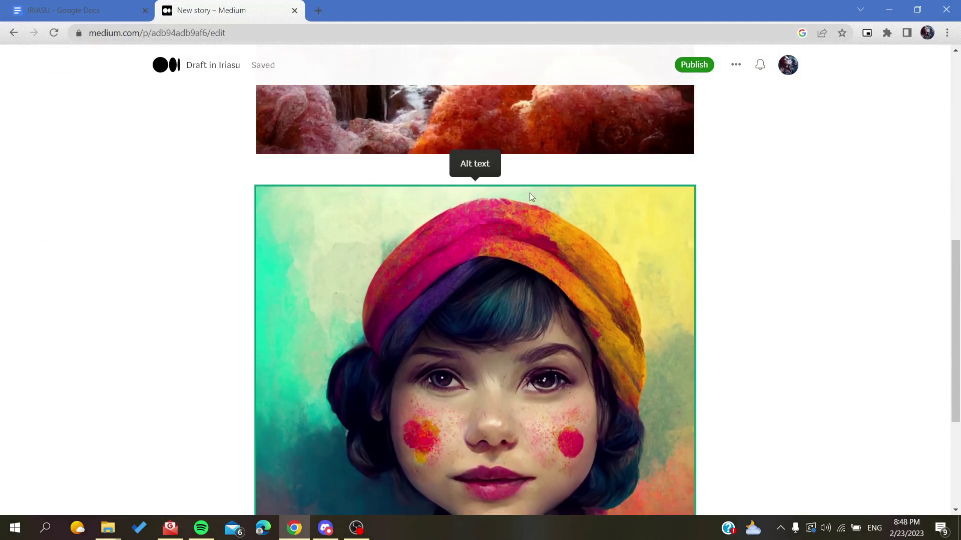
click(693, 65)
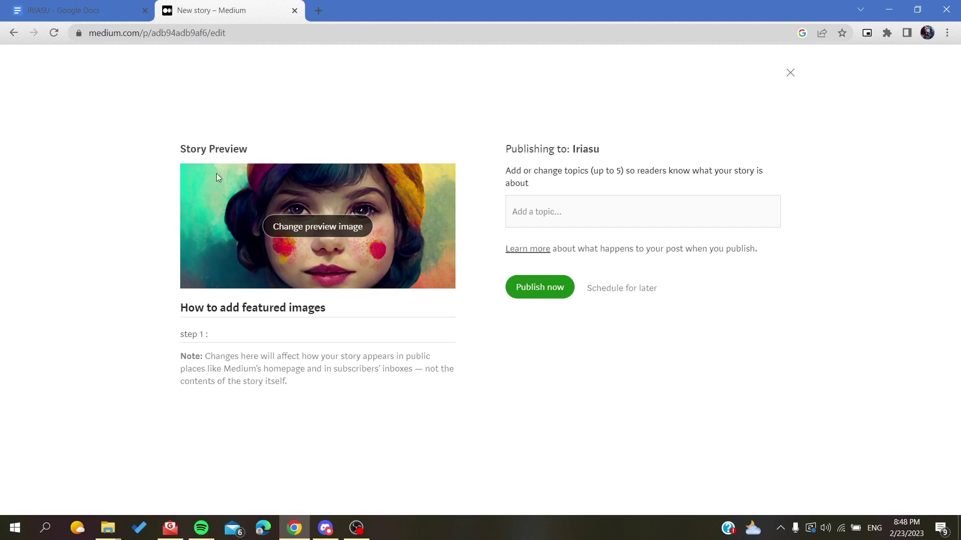
double_click(179, 149)
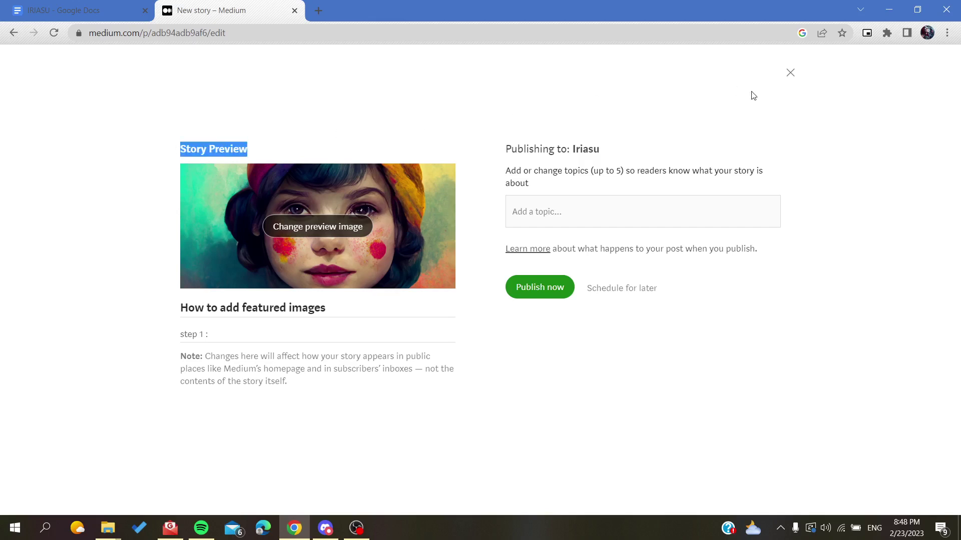
click(790, 73)
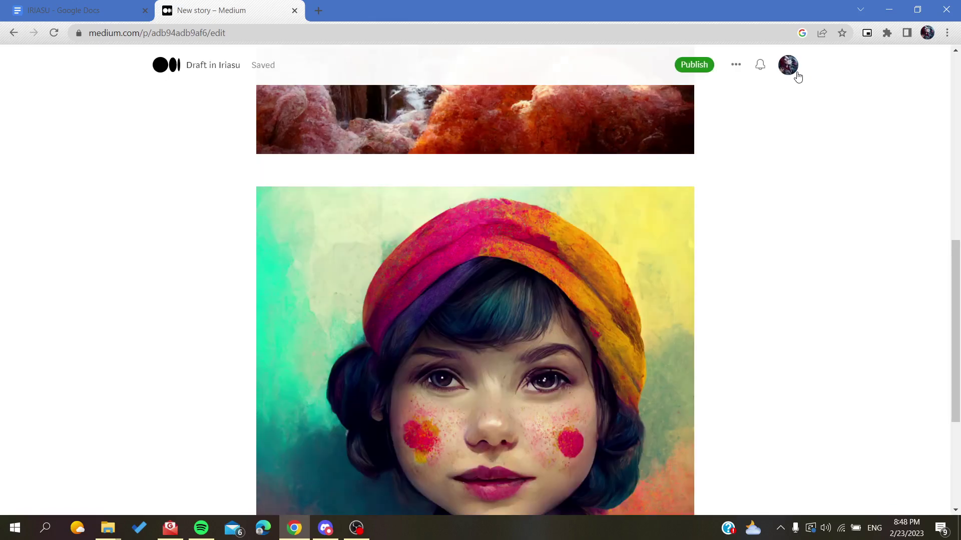
- Feature the autumn landscape again with Shift+F, replacing the portrait
click(663, 177)
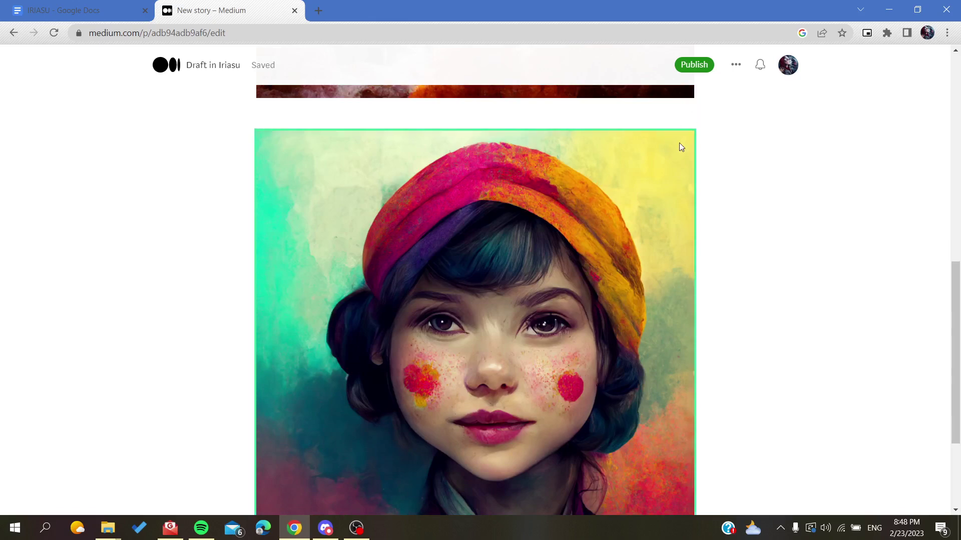
scroll(624, 202, down, 2)
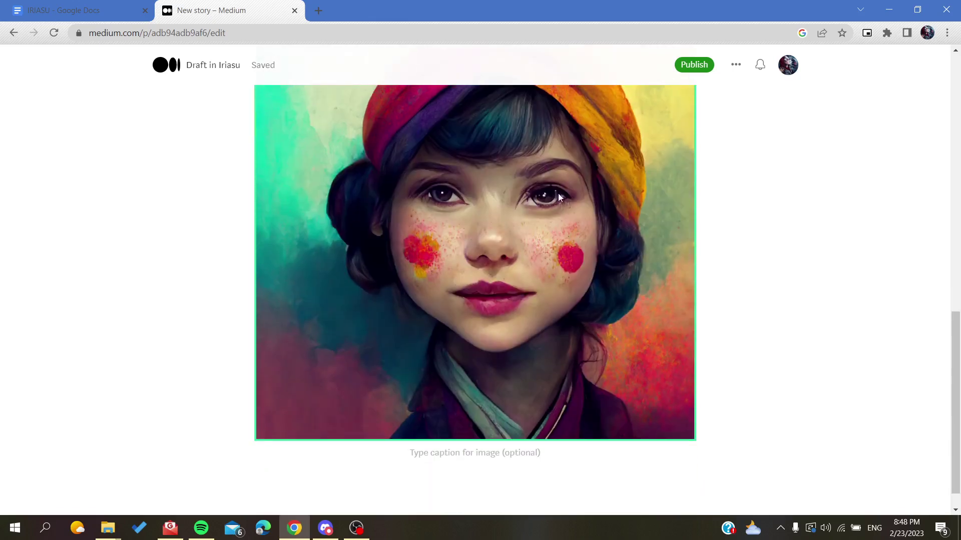
scroll(532, 187, up, 6)
scroll(531, 187, up, 3)
scroll(533, 179, up, 2)
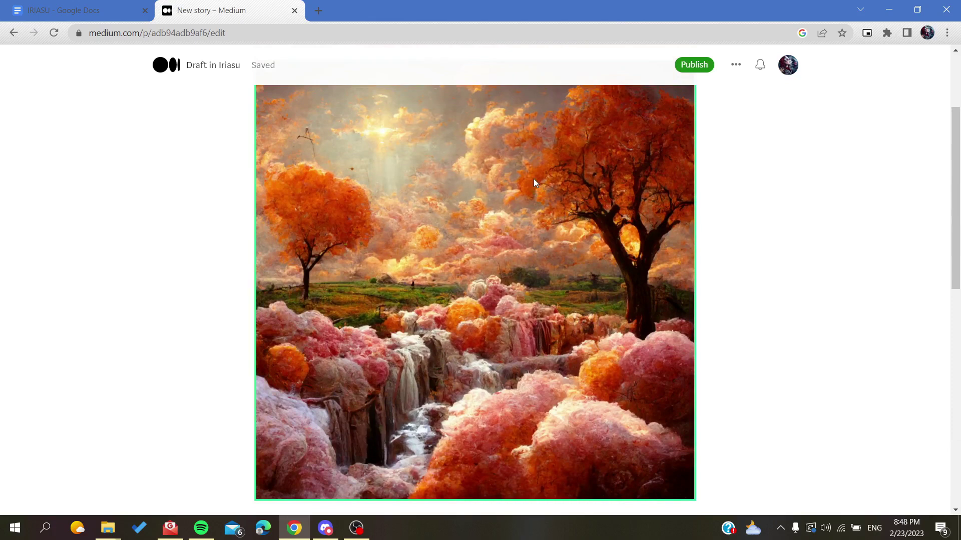
scroll(541, 180, up, 2)
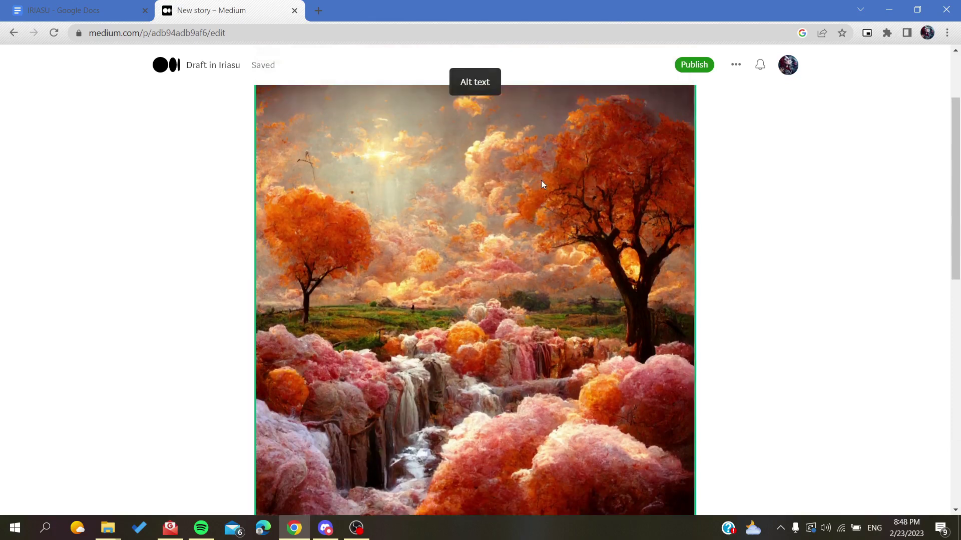
key(shift+f)
scroll(540, 180, up, 1)
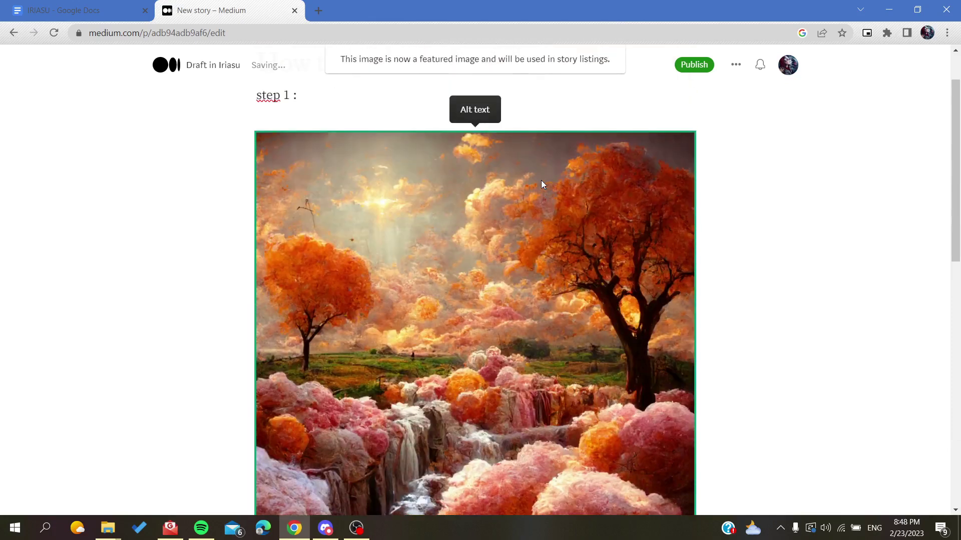
drag(476, 58, 611, 66)
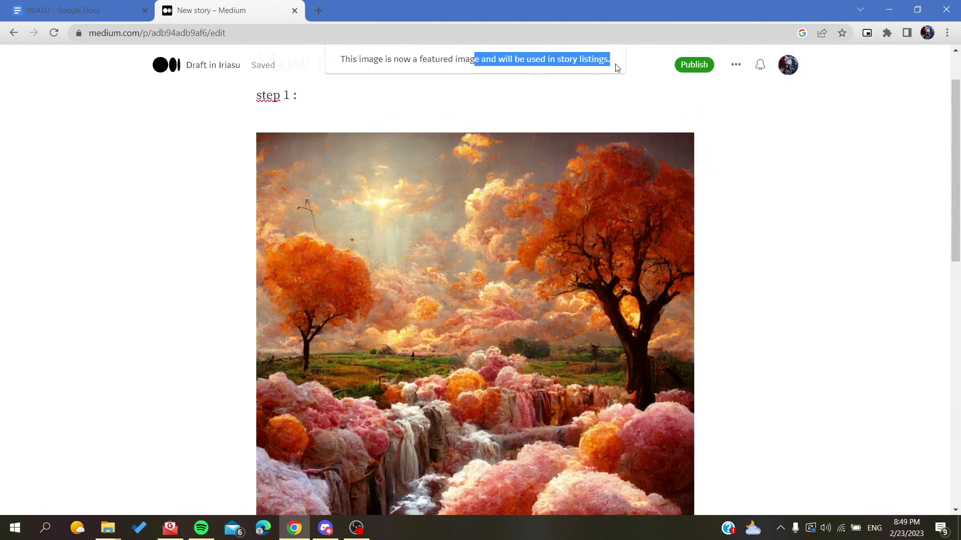
click(561, 180)
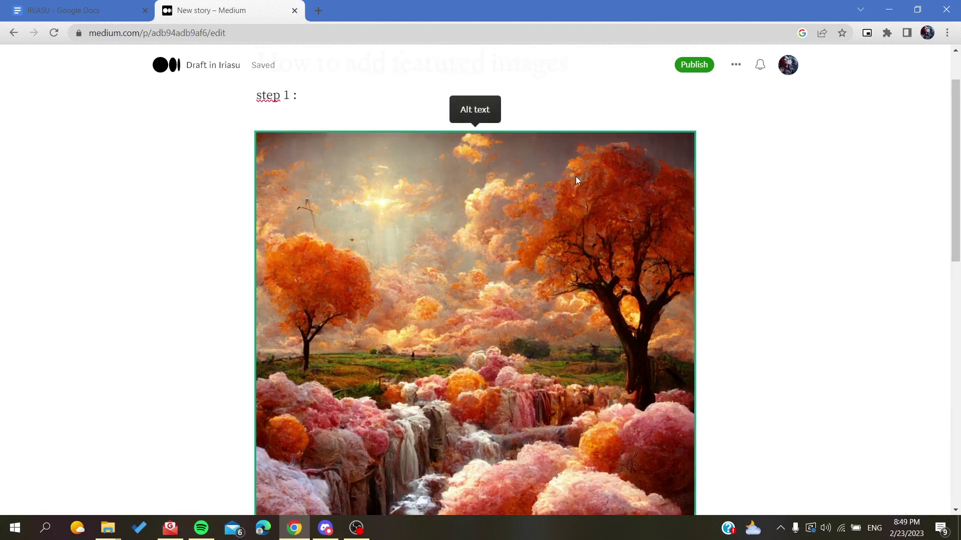
scroll(603, 195, down, 1)
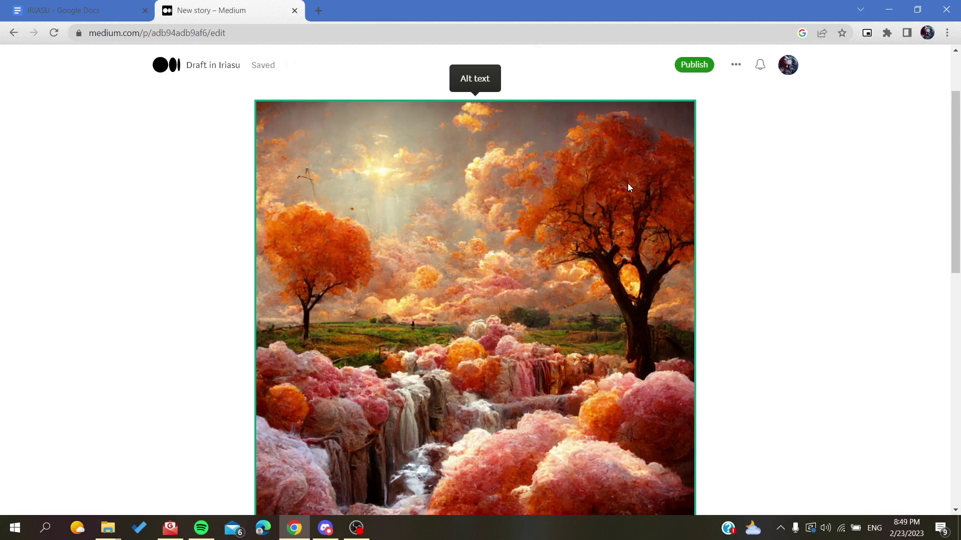
- Shift-click the large tree to set the focal point, then check the publish preview
click(631, 157)
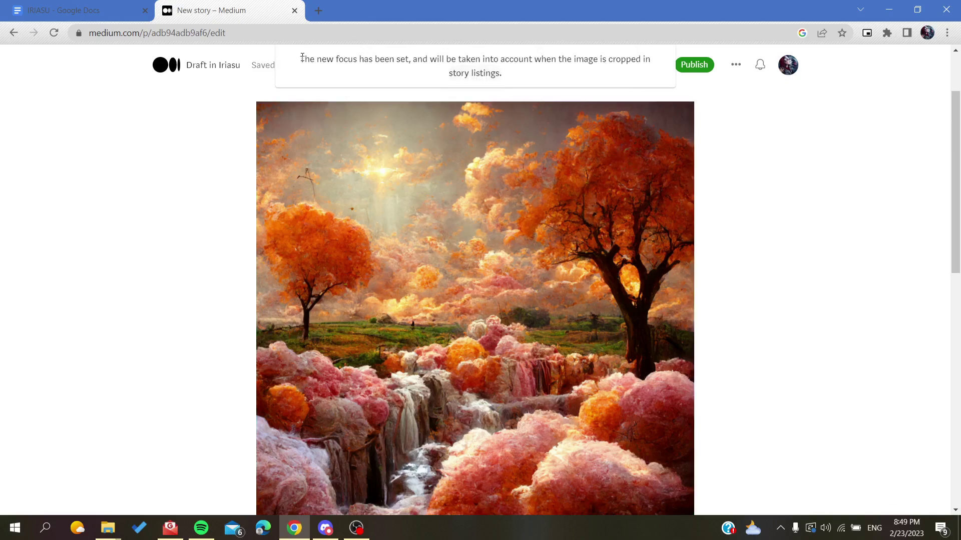
mouse_move(299, 58)
mouse_down()
mouse_move(455, 60)
mouse_move(499, 73)
mouse_up()
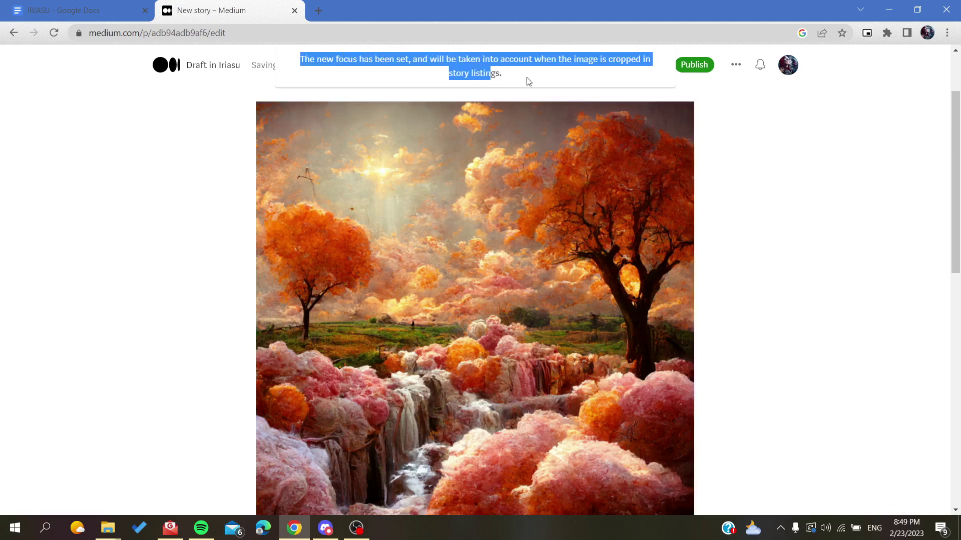
click(693, 64)
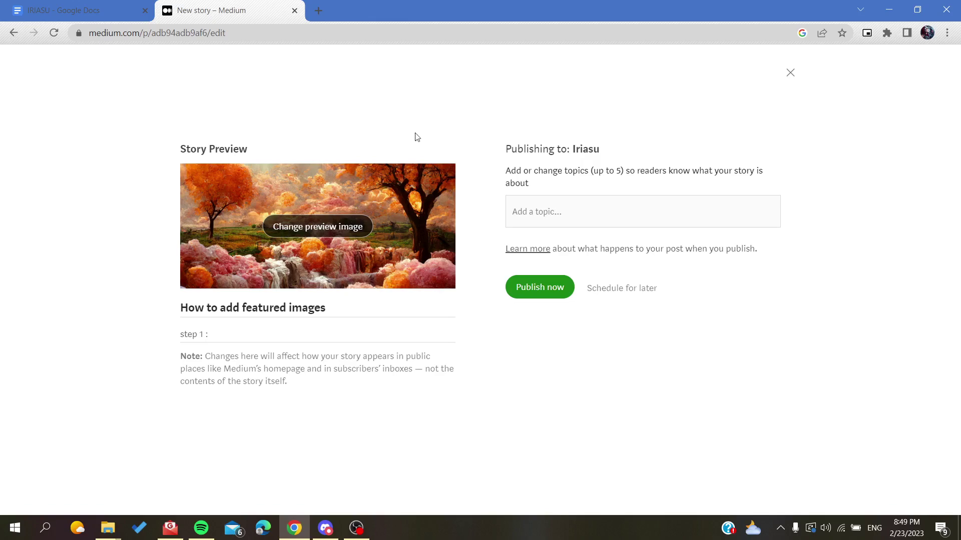
- Close the publishing preview with its X button and return to the draft editor
click(791, 73)
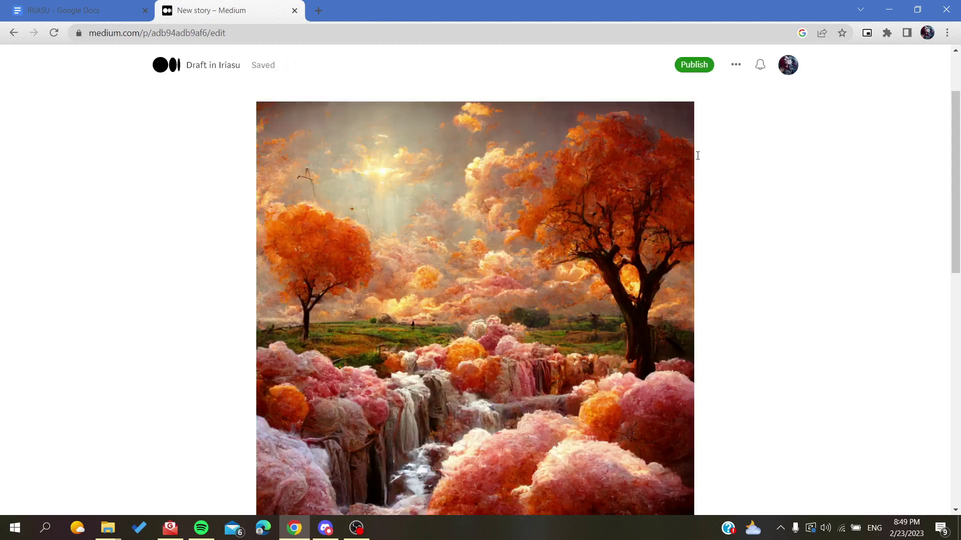